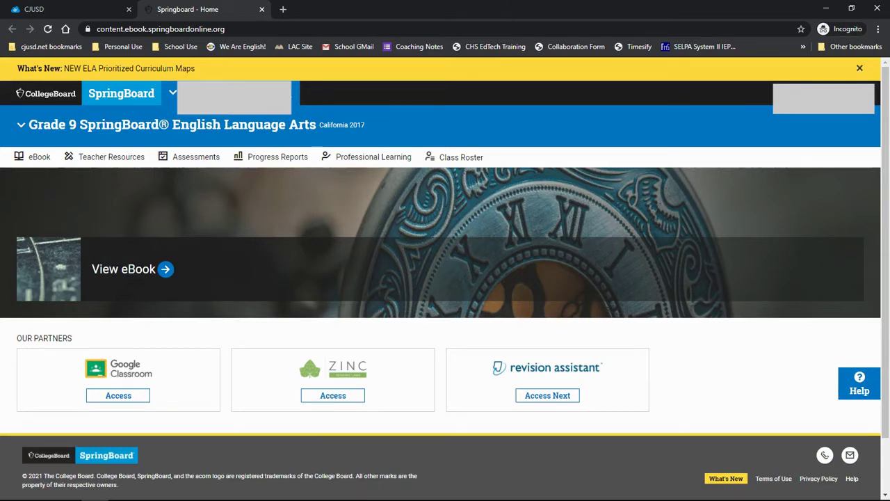
- Choose the first English I S1 (A) class and its Grade 9 SpringBoard English Language Arts eBook
click(174, 94)
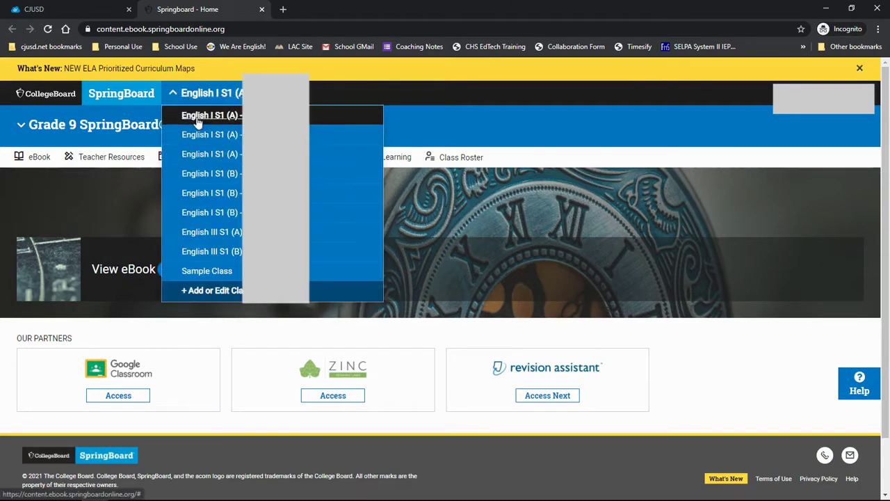
click(197, 120)
click(199, 133)
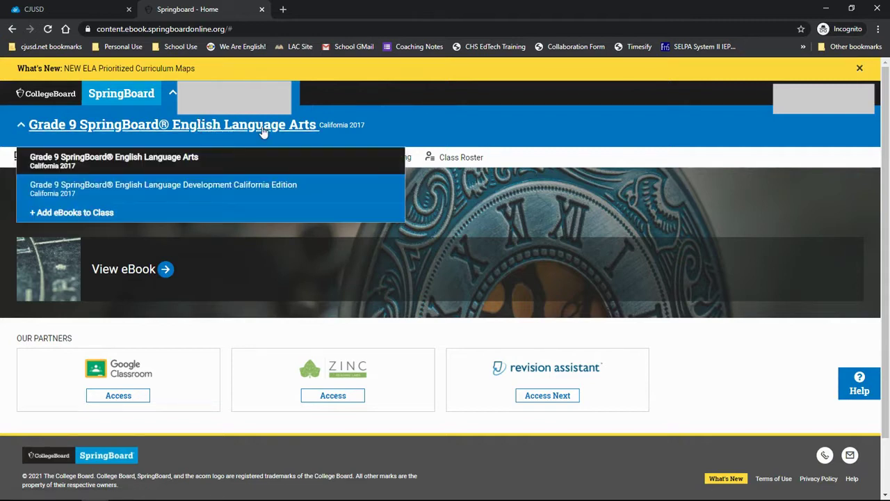
click(220, 160)
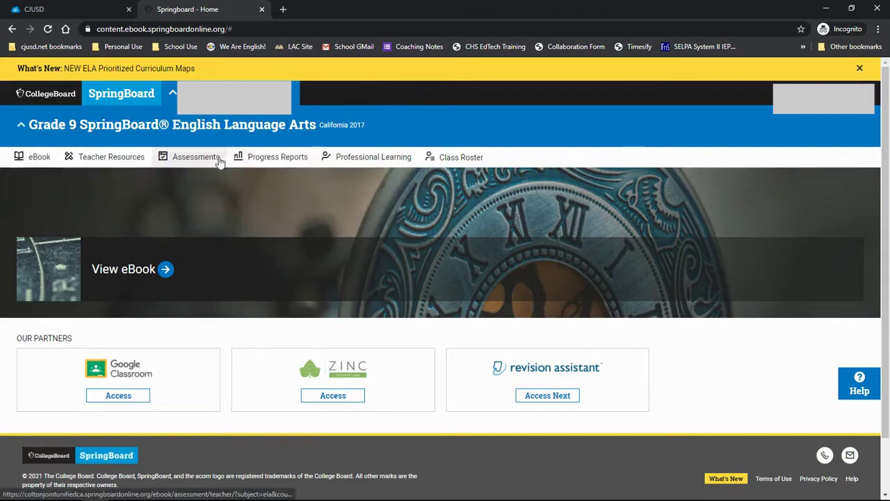
- Open the eBook to Activity 1.2, Talking About Voice, in Unit 1 and look over its opening section
click(124, 279)
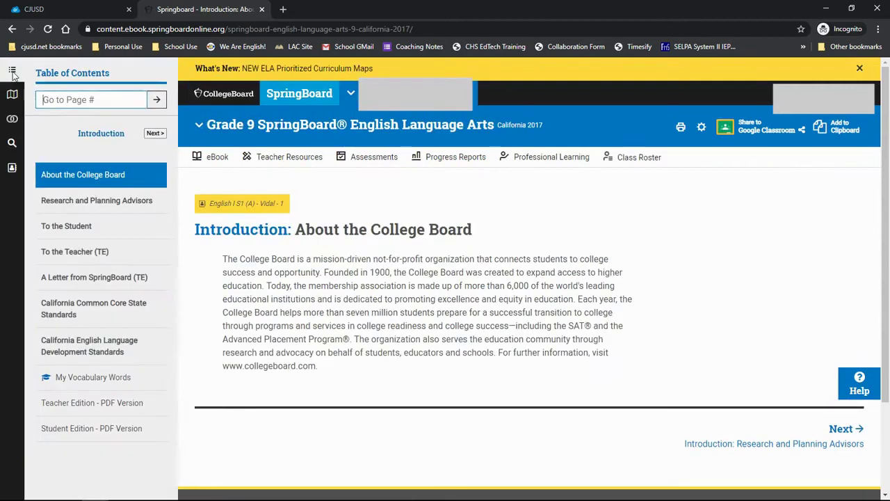
click(154, 132)
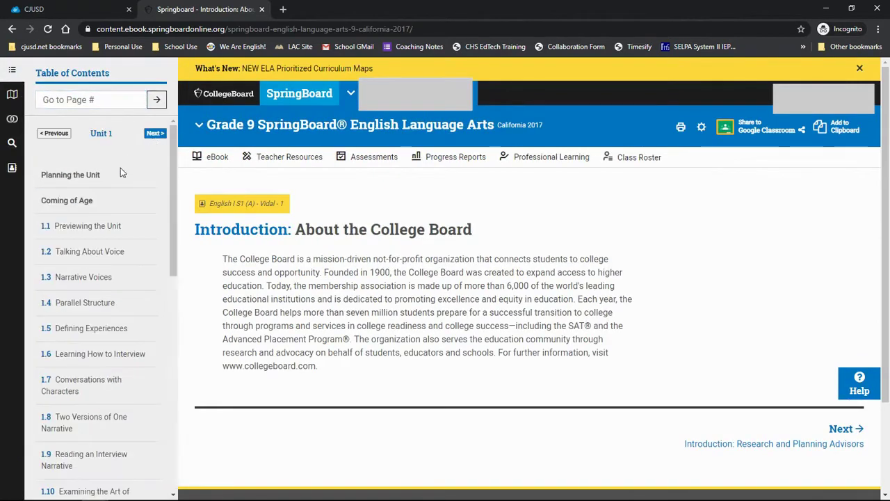
click(49, 254)
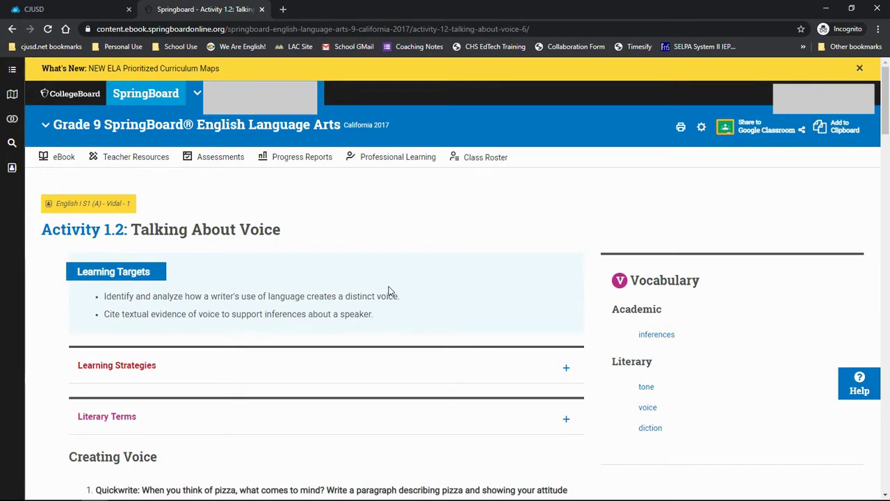
scroll(390, 290, down, 2)
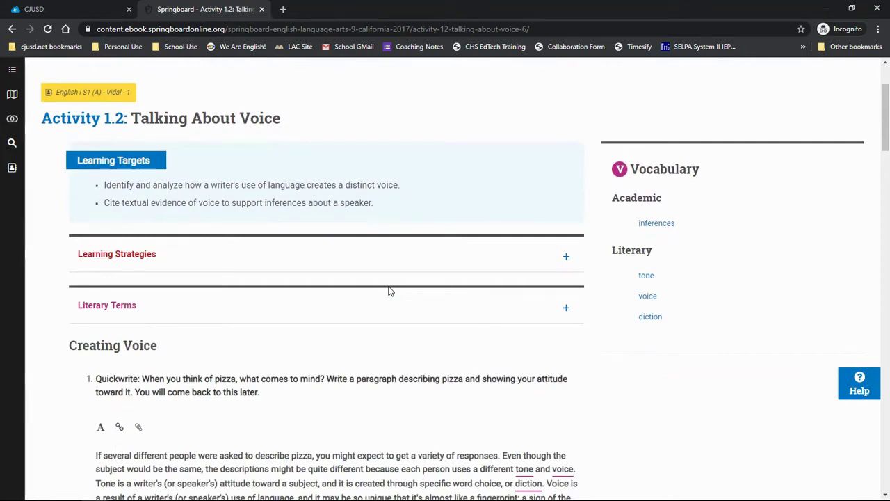
scroll(389, 291, up, 2)
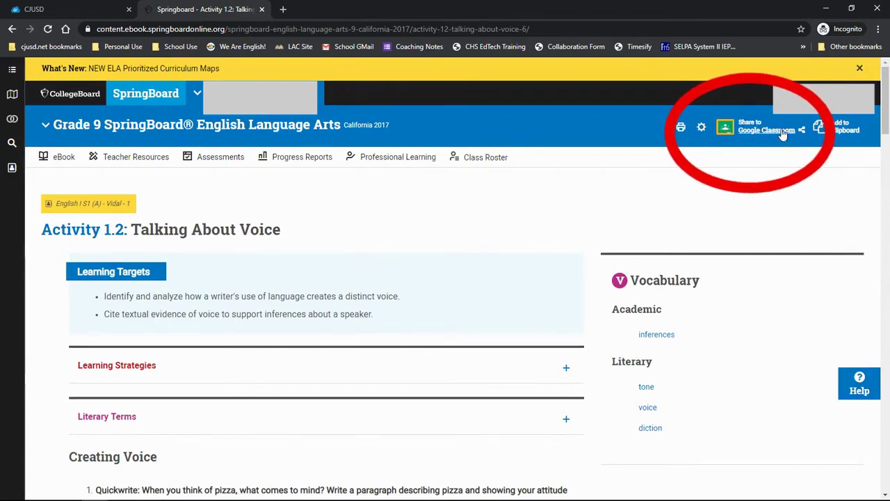
- Share only the Creating Voice section of Activity 1.2 to Google Classroom
click(757, 138)
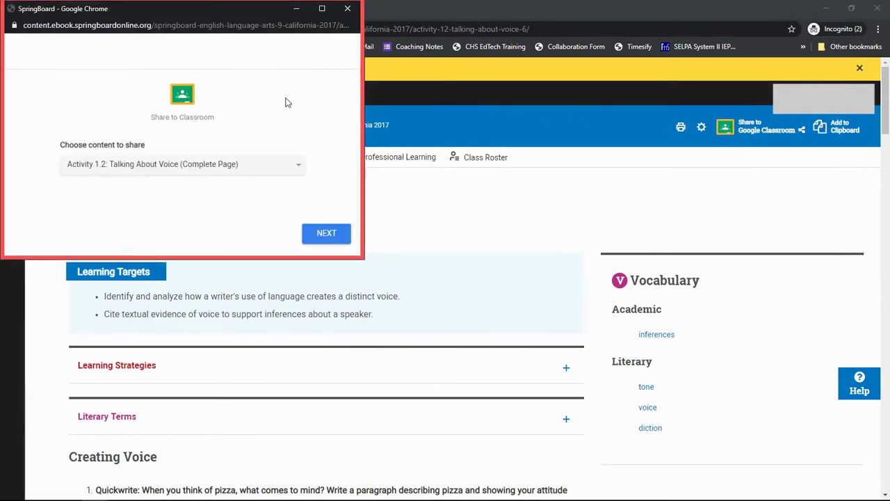
click(322, 9)
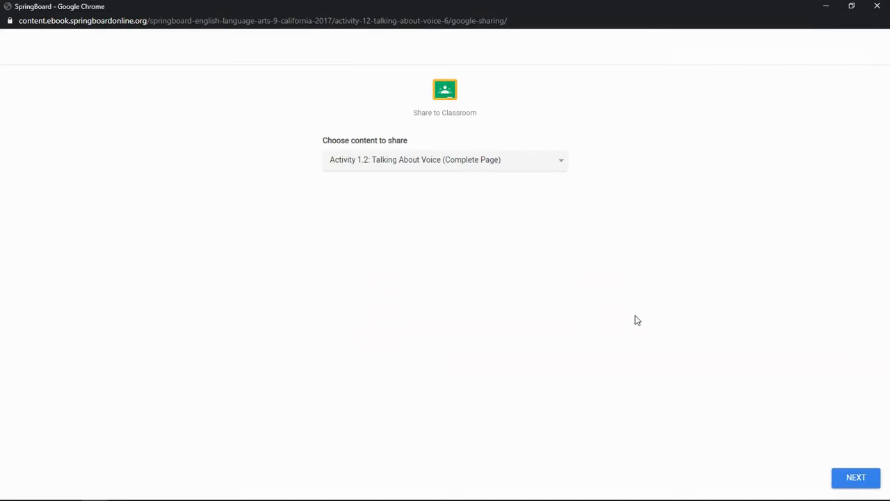
click(565, 165)
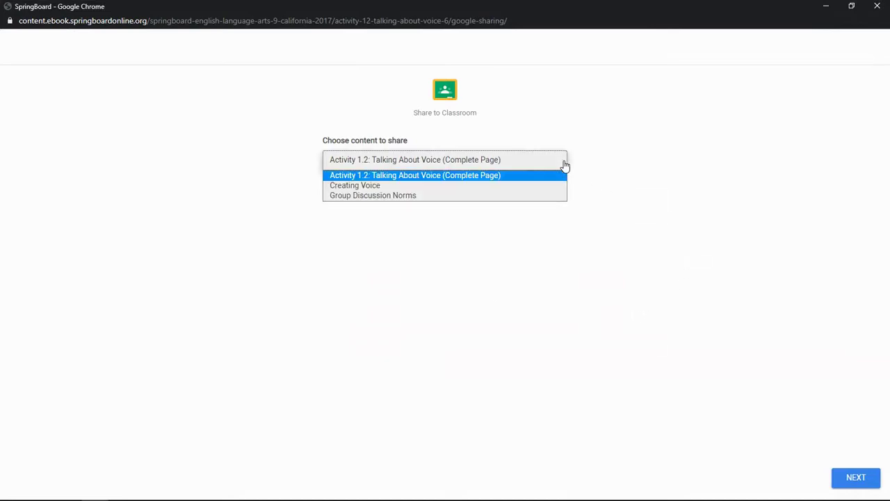
click(387, 186)
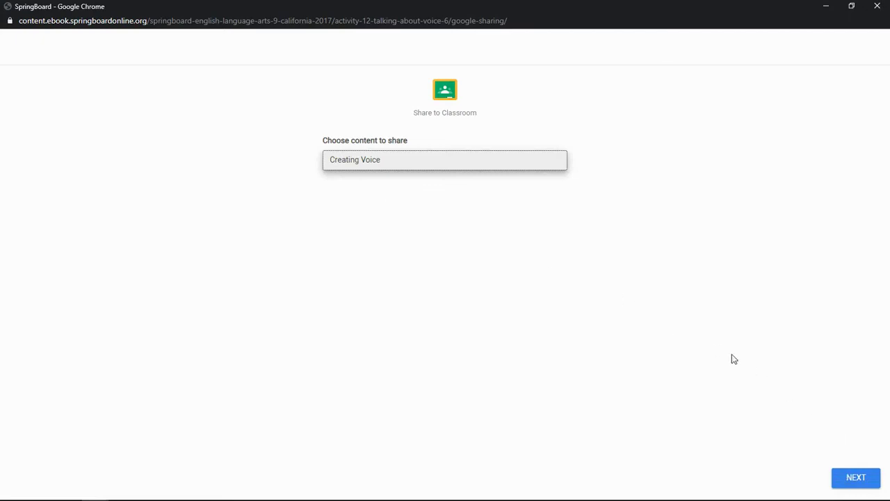
click(851, 478)
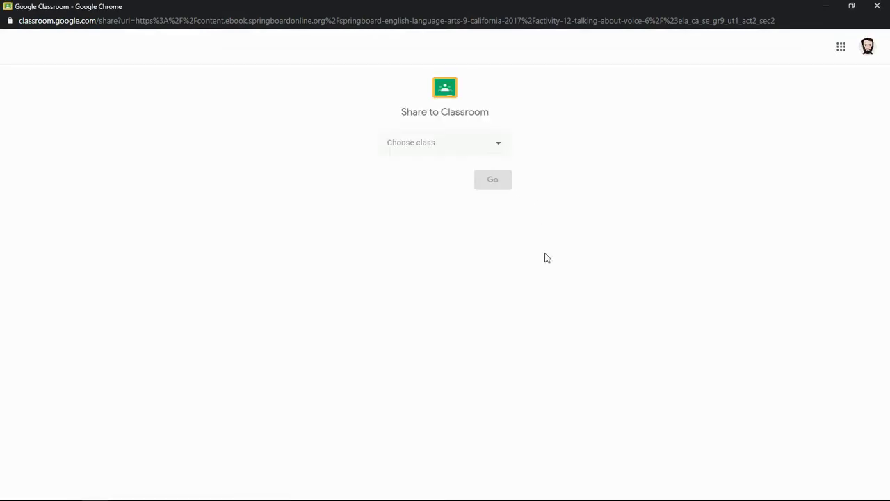
- Choose the English I Period 1 class and start creating an assignment from the shared content
click(496, 150)
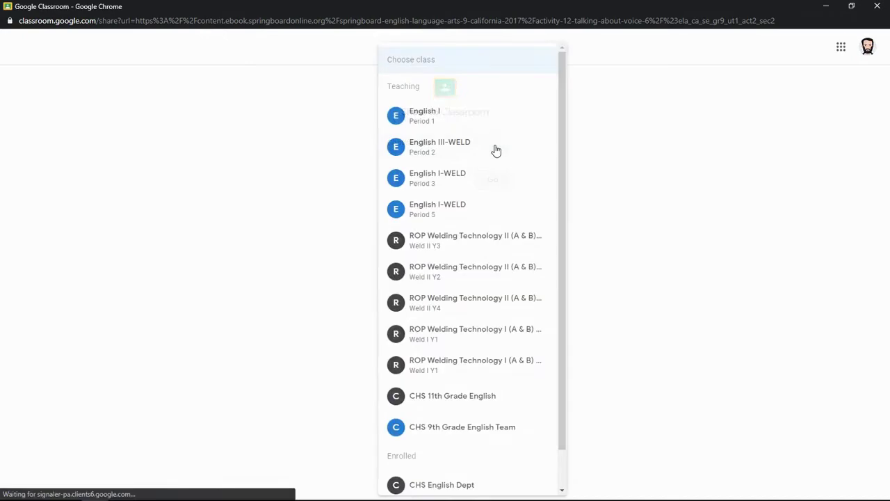
click(439, 118)
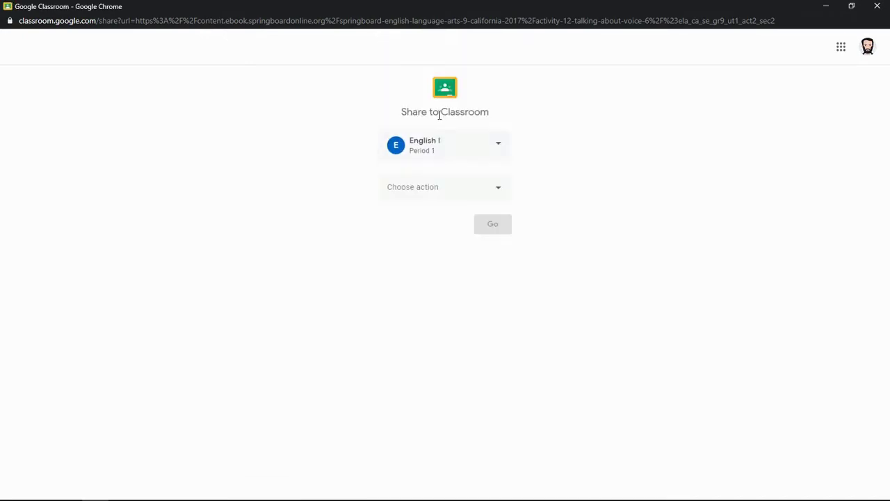
click(434, 201)
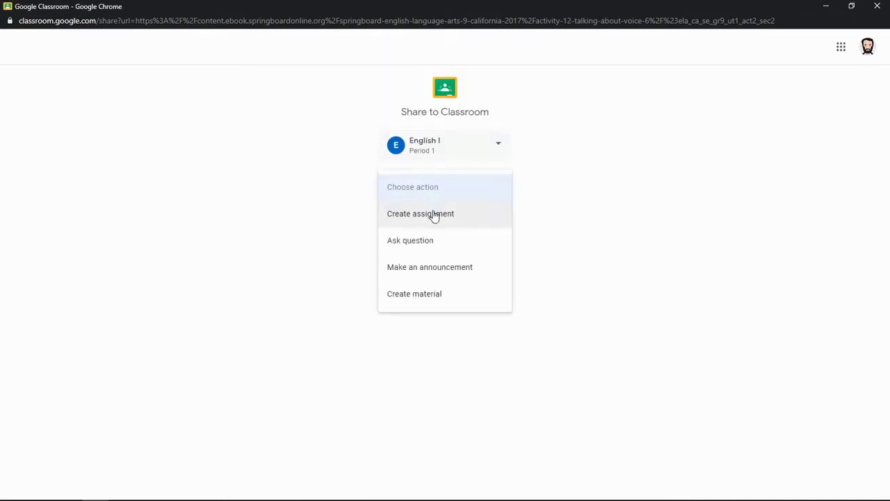
click(434, 216)
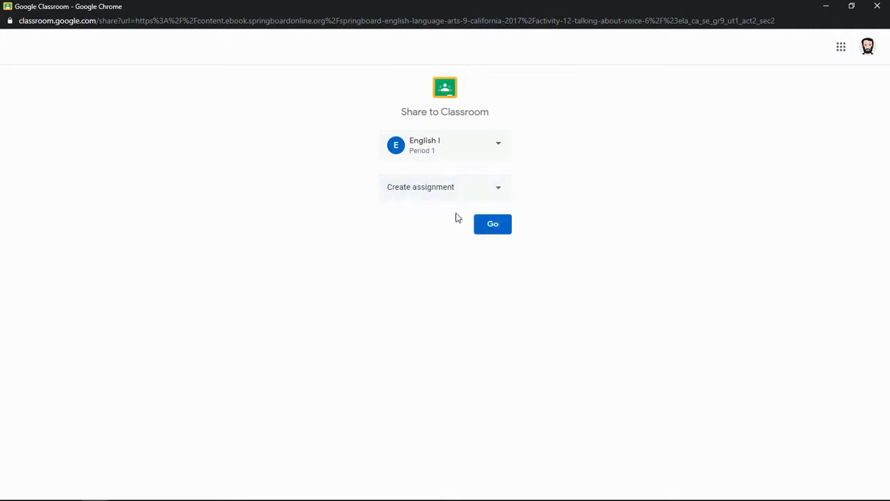
click(490, 225)
- Title the assignment "Talking About Voice - Activity 1.2" with the instructions "Use your eBook tools to complete the assignment in SpringBoard Digital."
text(Talking About Voice)
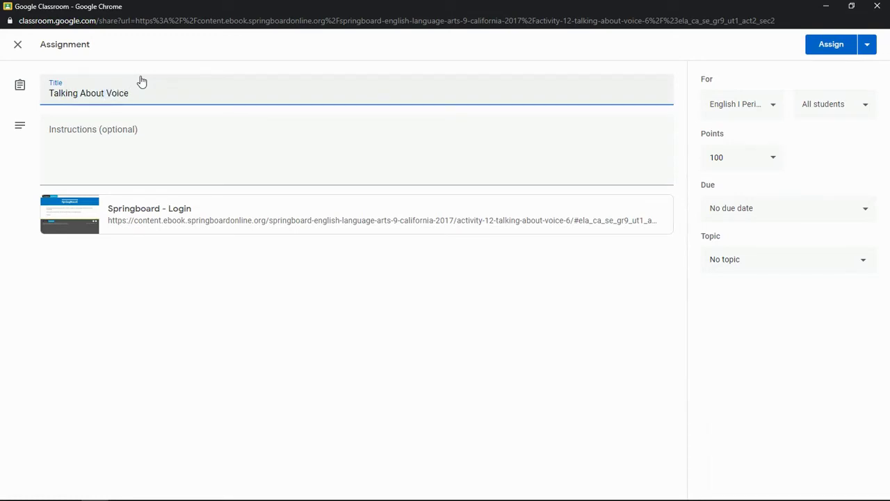
text( - Activity 1.2)
click(118, 141)
text(Use your eBook tools to complete the assignment in SpringBoard Digital.)
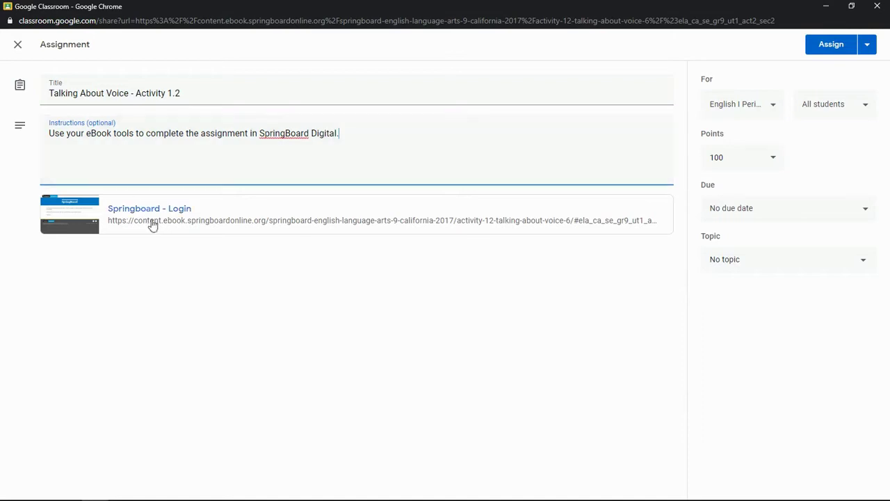
- Limit the assignment to one student in English I Period 1 and keep it worth 100 points
click(755, 103)
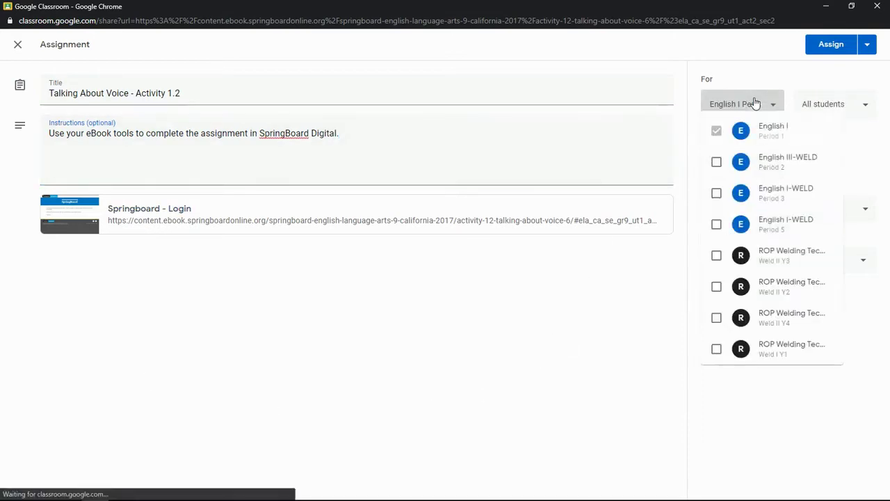
click(754, 324)
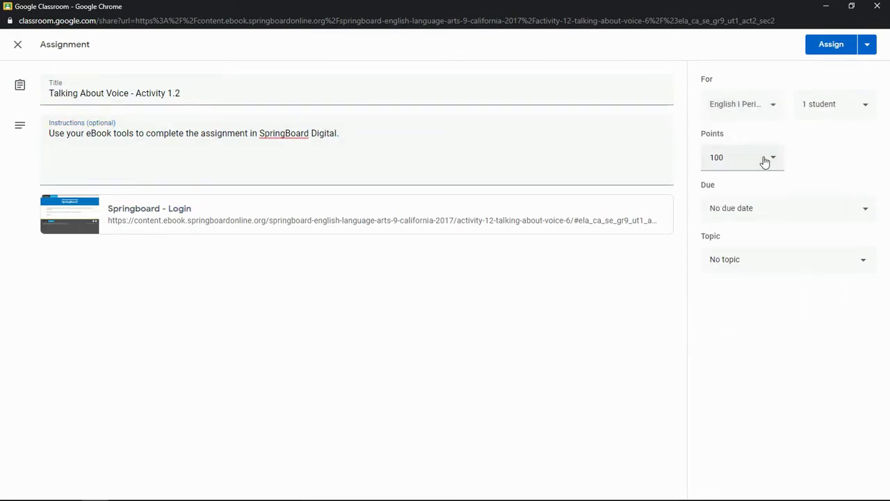
click(765, 161)
click(825, 162)
- Set the due date to Aug 28, 2020, leave it without a topic, and assign it
click(843, 210)
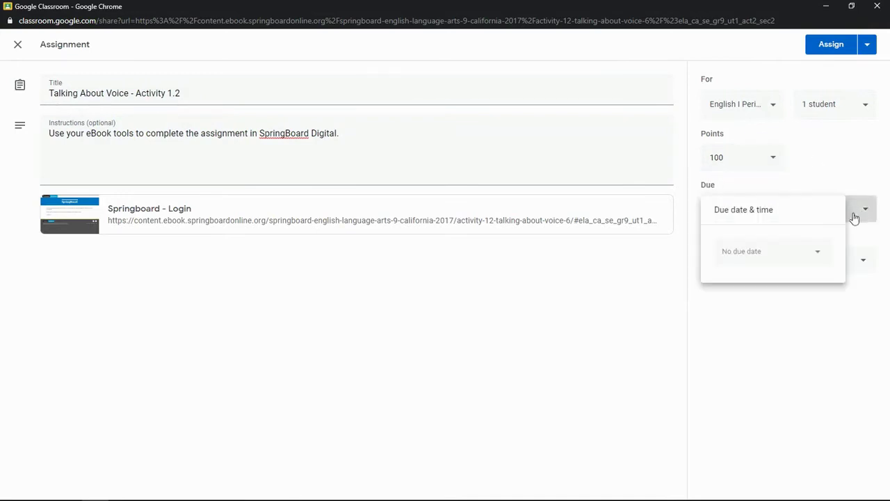
click(757, 258)
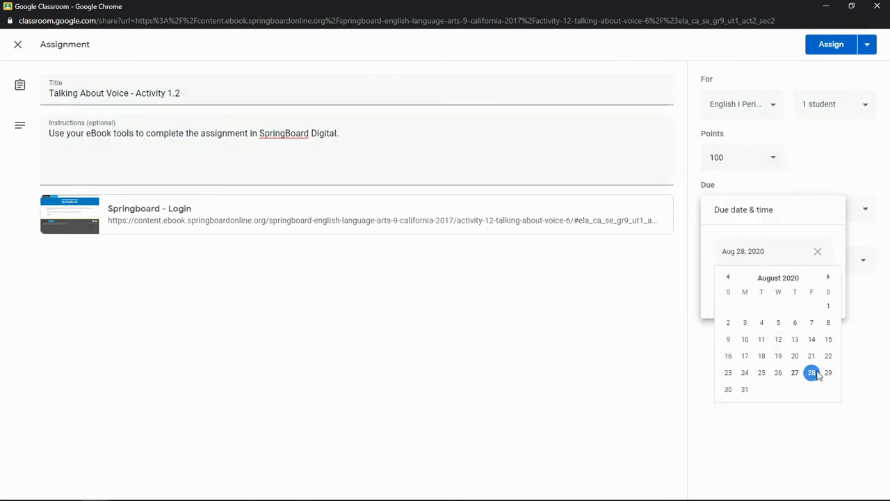
click(596, 343)
click(734, 269)
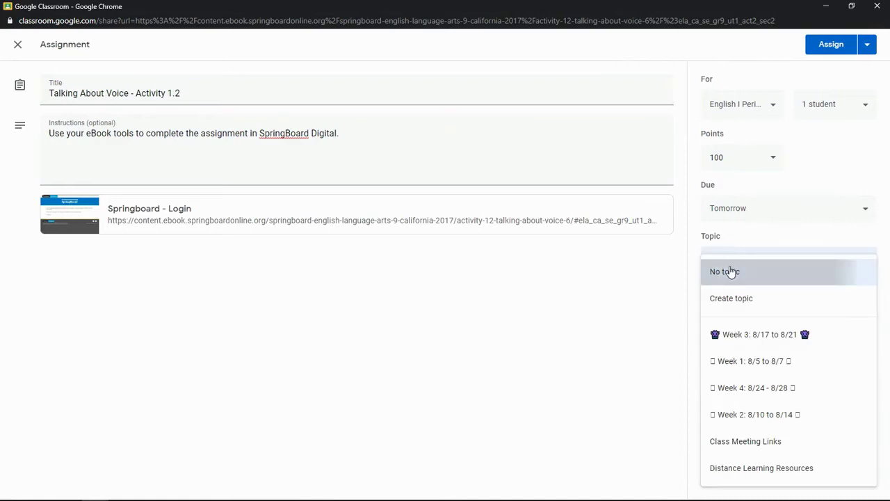
click(735, 271)
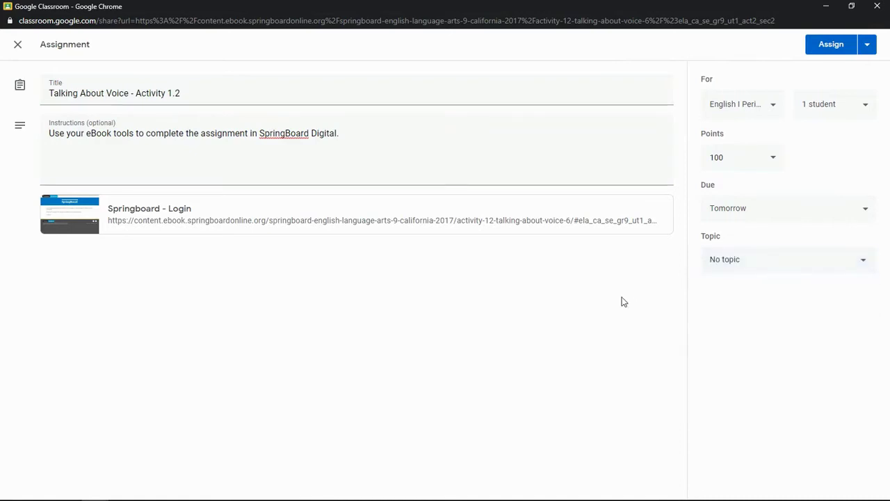
click(829, 45)
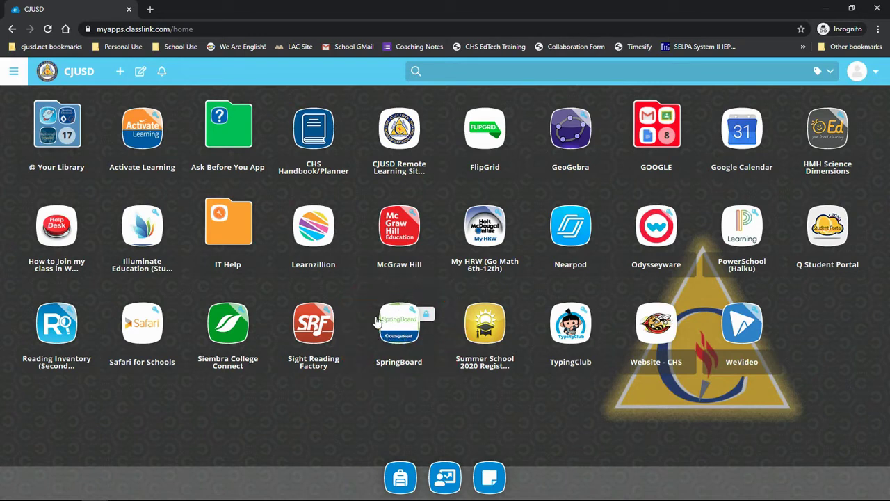
- As the student, enter Google Classroom from ClassLink's Google folder and follow the SpringBoard link in the Talking About Voice assignment
click(653, 125)
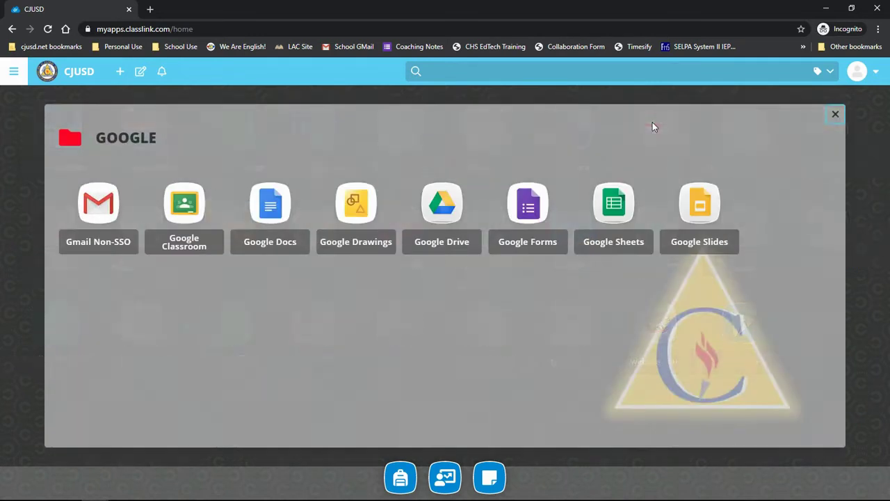
click(185, 205)
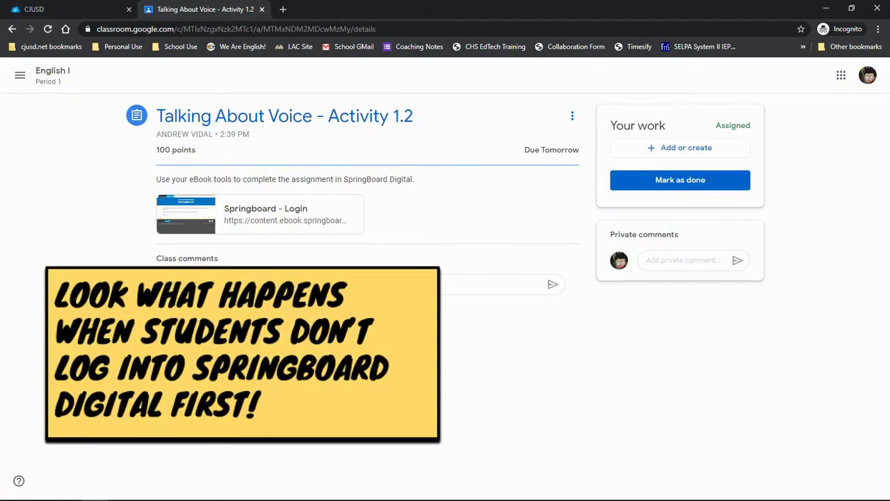
click(268, 208)
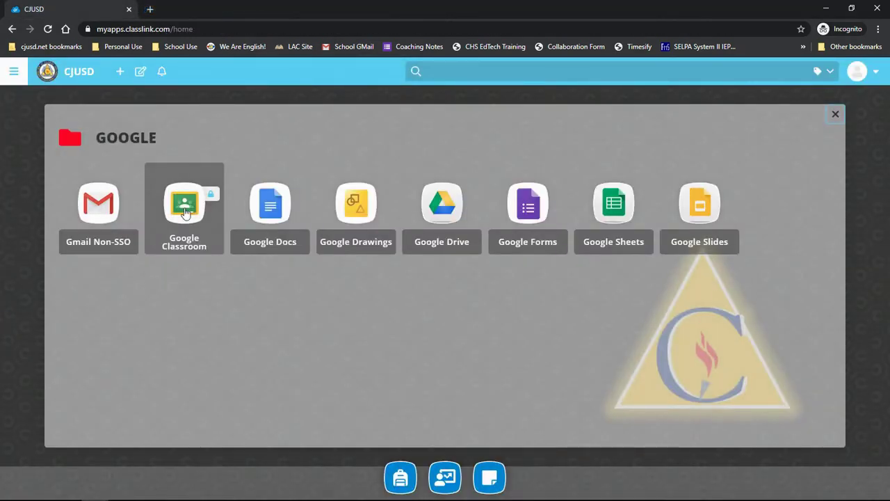
- Reopen Google Classroom from ClassLink and open the upcoming Talking About Voice assignment in English I Period 1
click(185, 213)
click(230, 154)
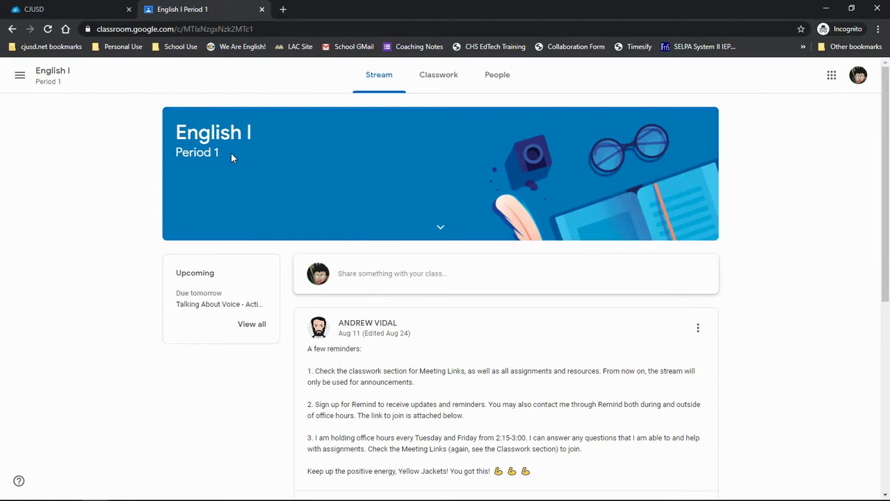
click(217, 305)
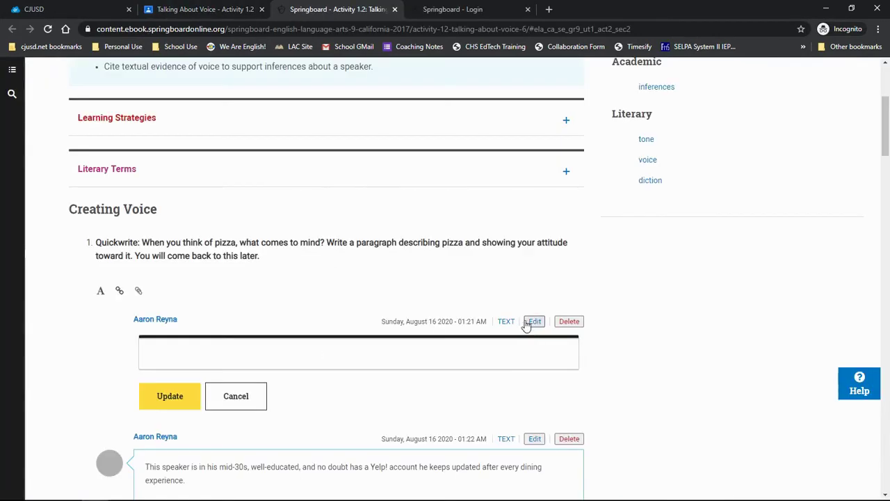
- Save the text response "Pizza. Yum. I need some in my belly right now." to the Creating Voice quickwrite
click(100, 291)
text(Pizza. Yum. I need some in my belly right now.)
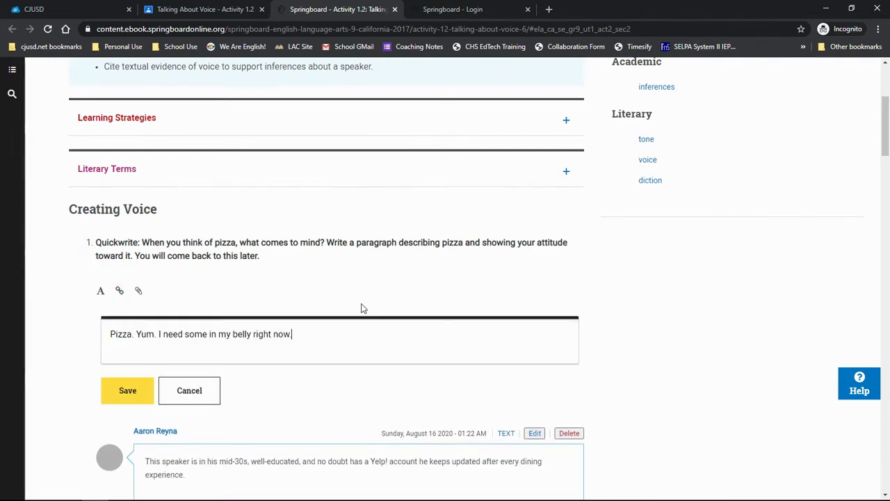
click(135, 390)
- Close the SpringBoard activity page and mark the Talking About Voice assignment as done in Google Classroom
click(394, 9)
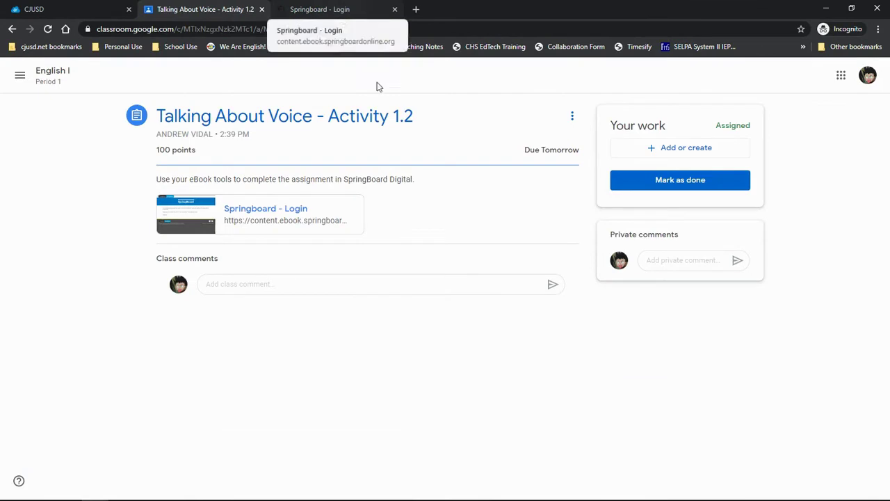
click(682, 181)
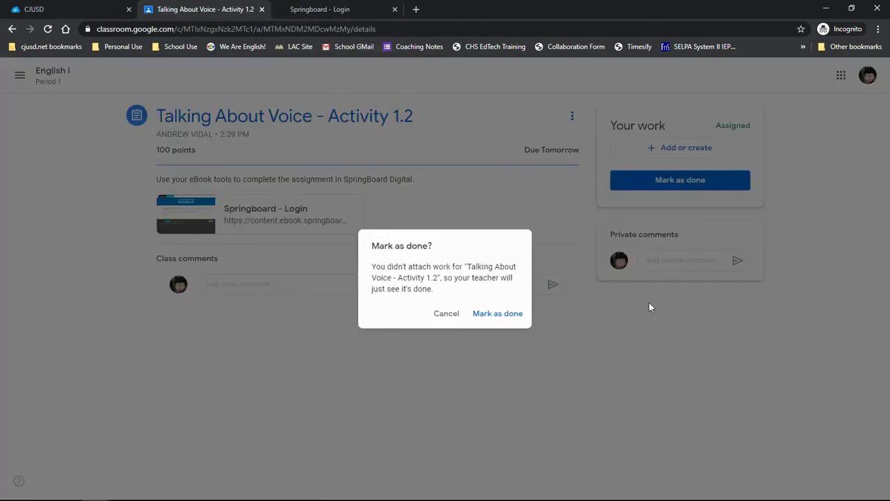
click(497, 313)
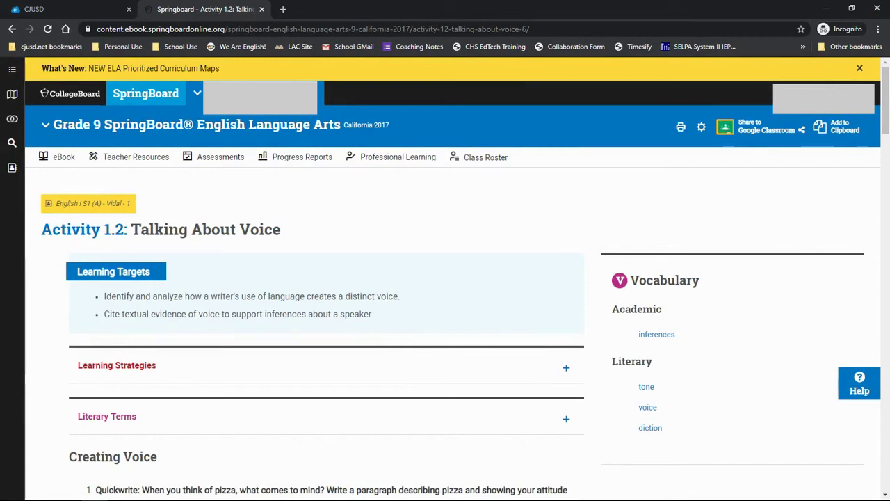
- Open a student's copy of Activity 1.2 from the English I S1 (B) class and review the Creating Voice quickwrite responses
click(12, 167)
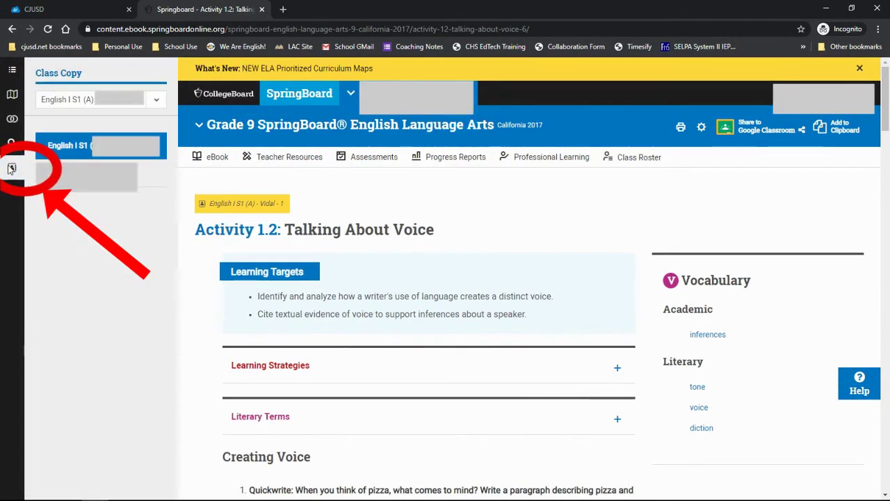
click(98, 98)
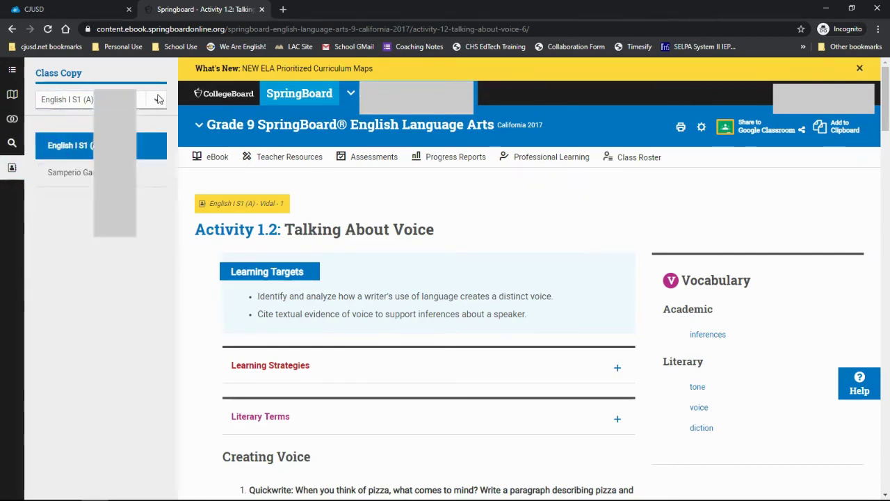
click(139, 160)
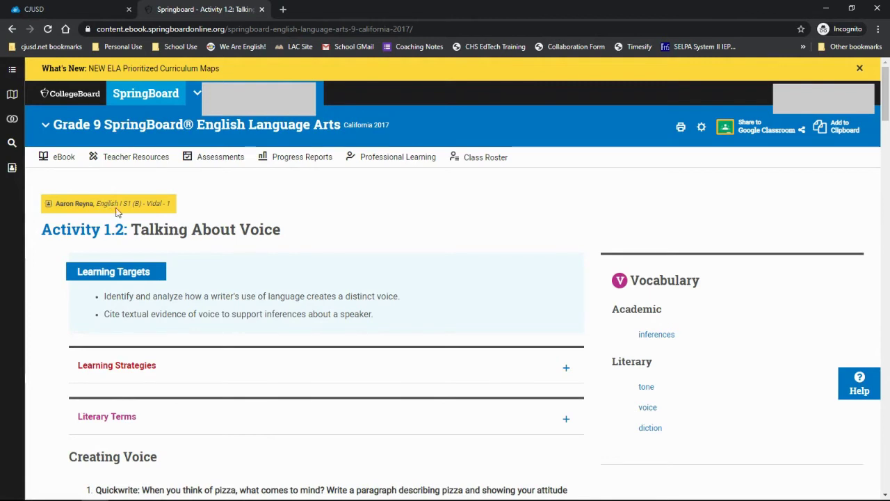
scroll(282, 237, down, 2)
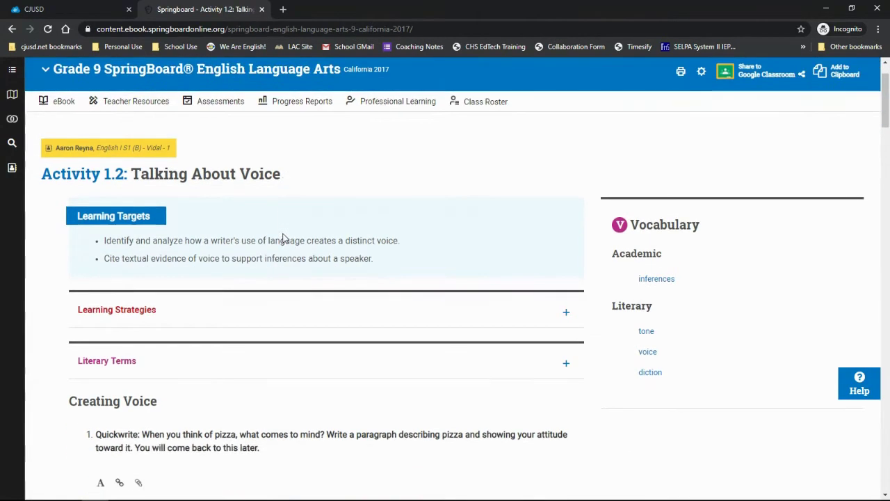
scroll(282, 237, down, 4)
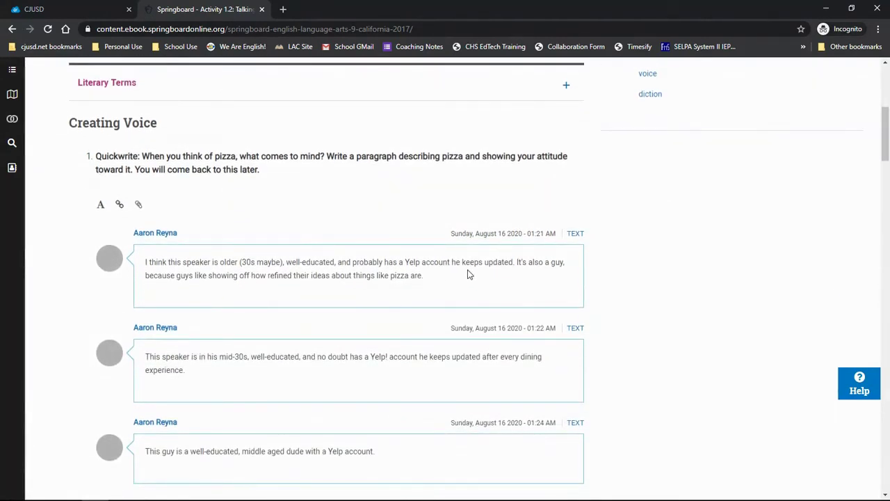
scroll(467, 274, down, 3)
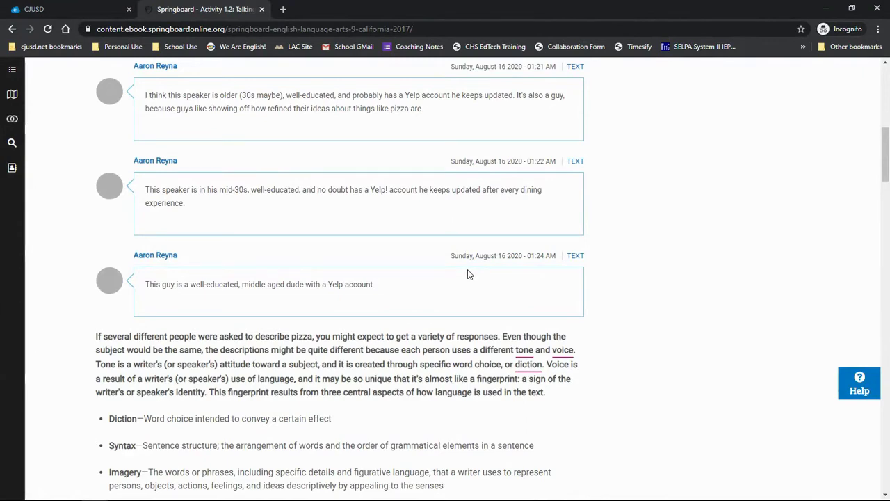
scroll(467, 275, down, 1)
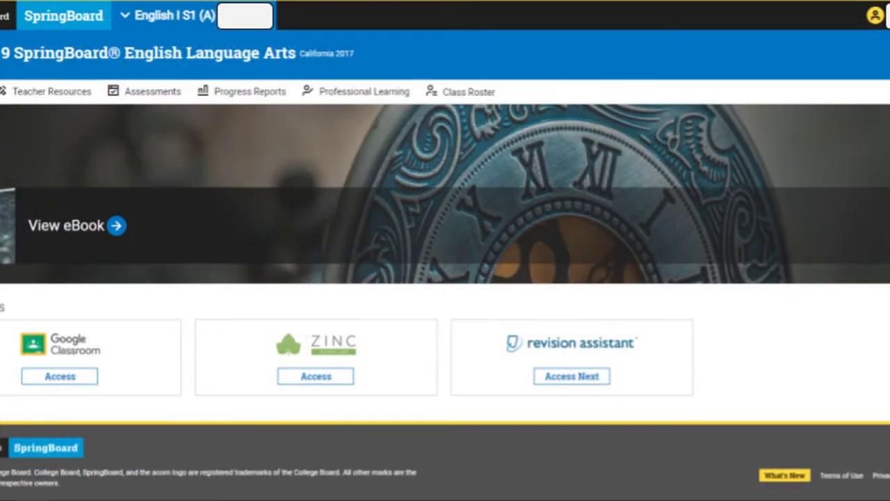